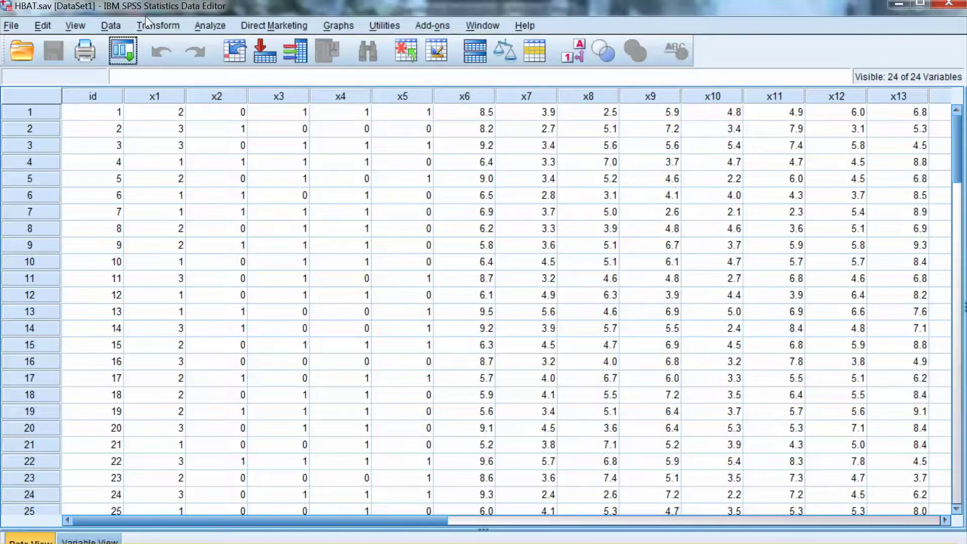
Open the Reliability Analysis dialog from Analyze > Scale for the HBAT data.
{"action": "key", "text": "alt+a"}
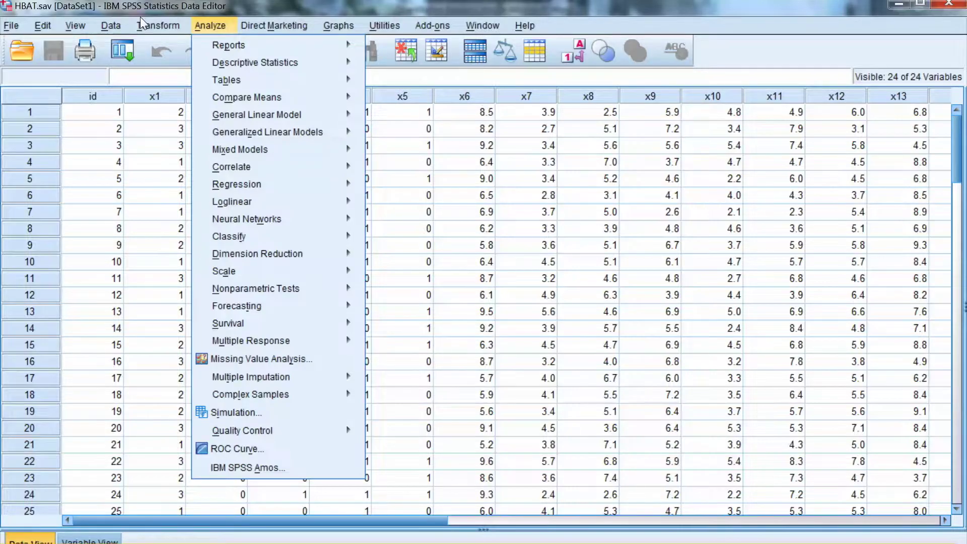
{"action": "mouse_move", "coordinate": [241, 156]}
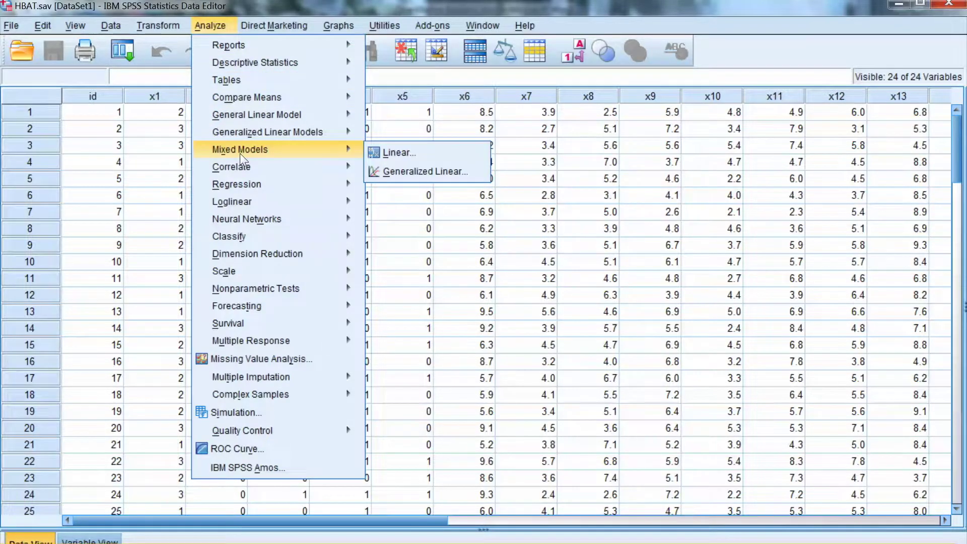
{"action": "key", "text": "Down"}
{"action": "key", "text": "Down"}
{"action": "key", "text": "Down"}
{"action": "key", "text": "Down"}
{"action": "key", "text": "Down"}
{"action": "key", "text": "Down"}
{"action": "key", "text": "Down"}
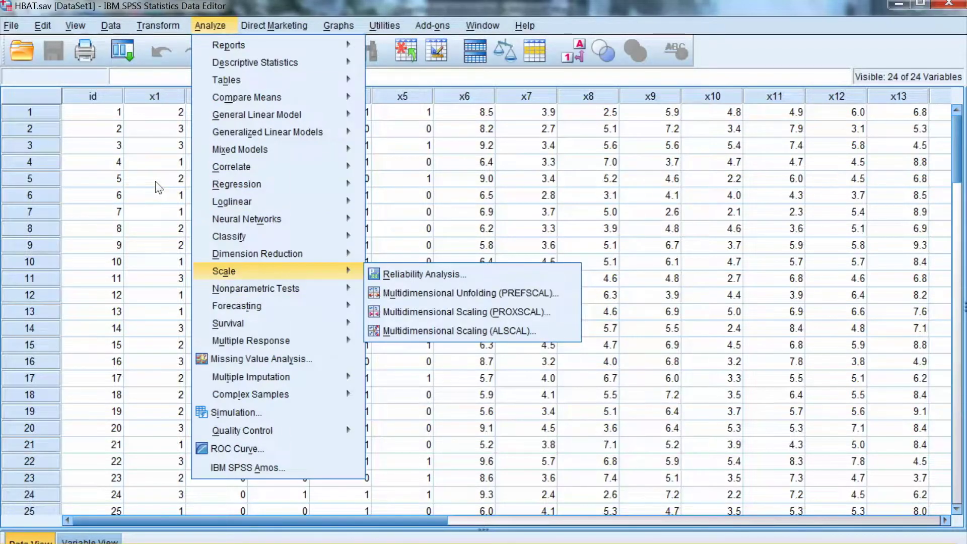
{"action": "key", "text": "Right"}
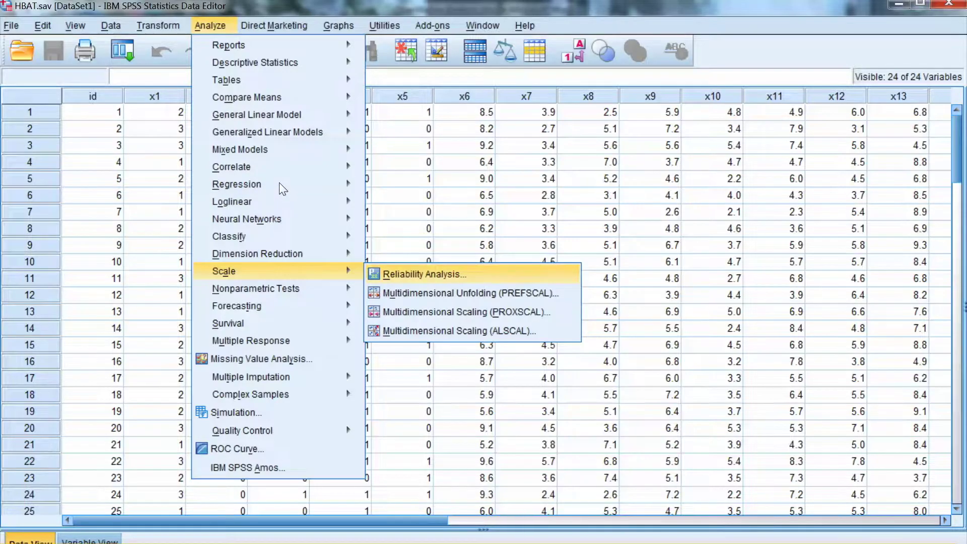
{"action": "key", "text": "Return"}
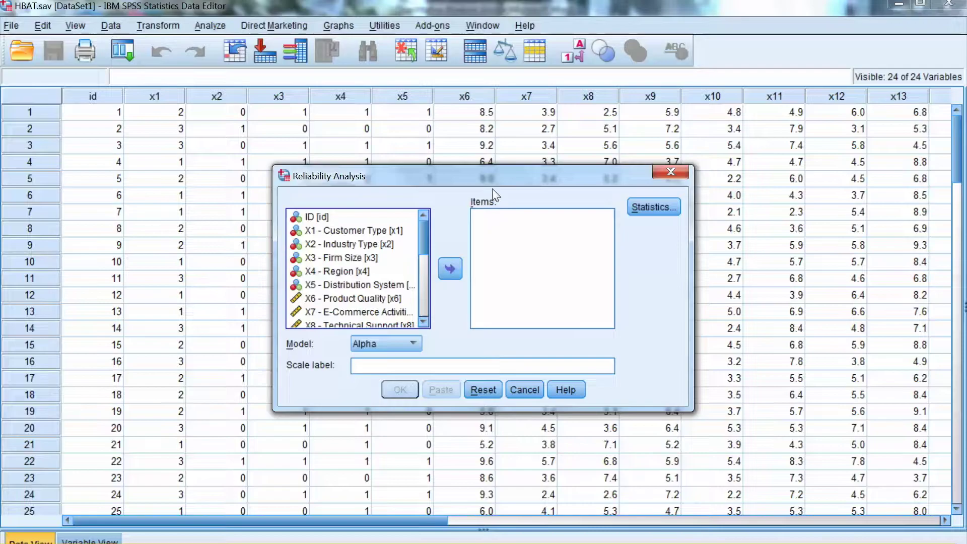
{"action": "key", "text": "Tab"}
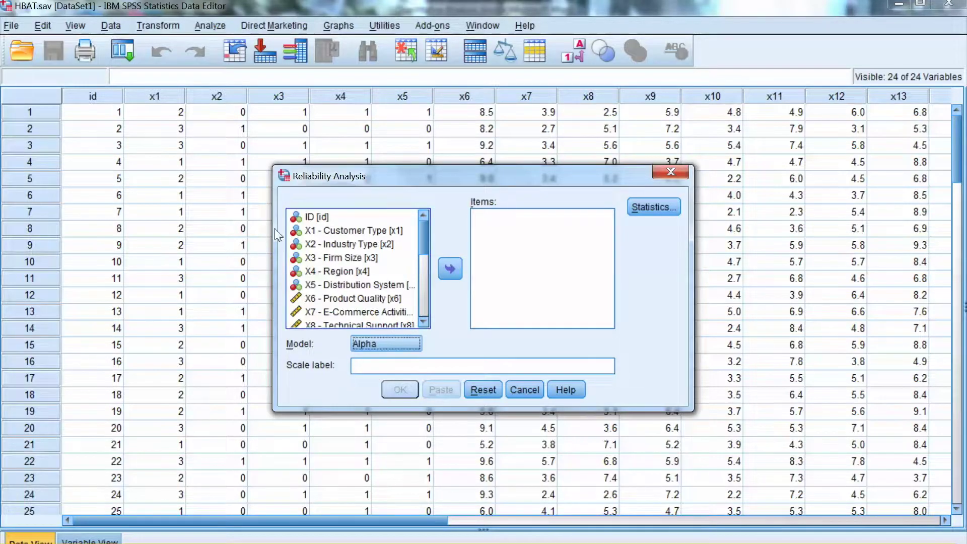
{"action": "key", "text": "alt+Down"}
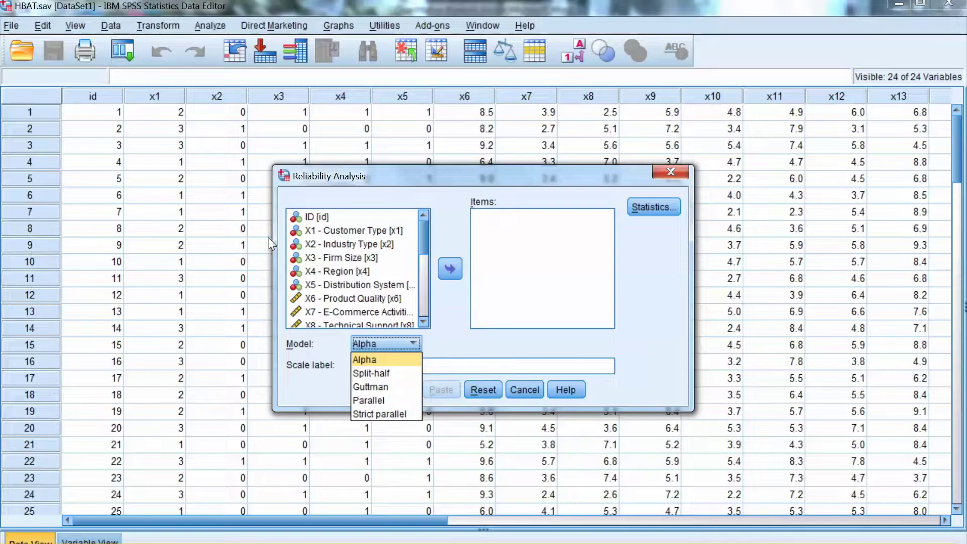
{"action": "left_click", "coordinate": [270, 238]}
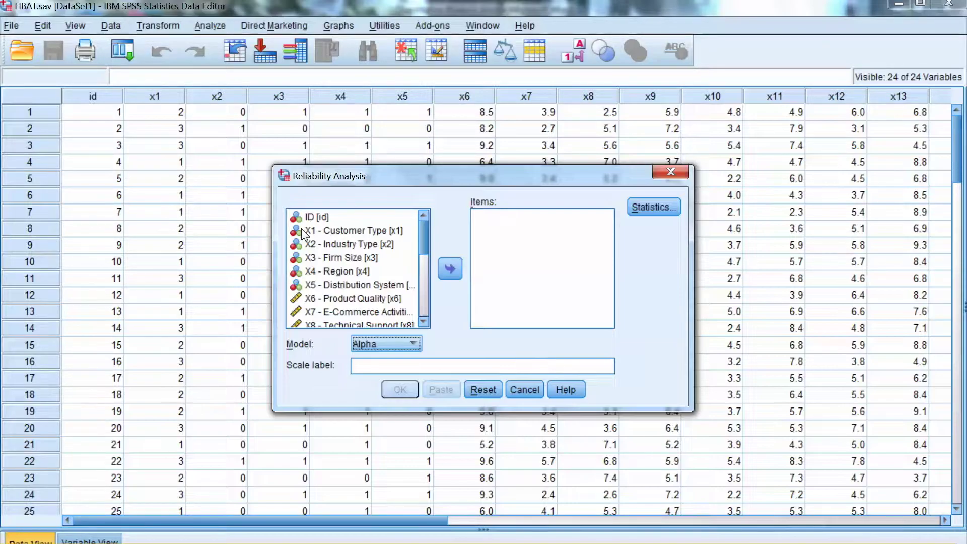
Add X9 Complaint Resolution, X16 Order & Billing and X18 Delivery Speed to the Items list.
{"action": "scroll", "coordinate": [352, 267], "scroll_direction": "down", "scroll_amount": 2}
{"action": "double_click", "coordinate": [353, 257]}
{"action": "scroll", "coordinate": [353, 266], "scroll_direction": "down", "scroll_amount": 1}
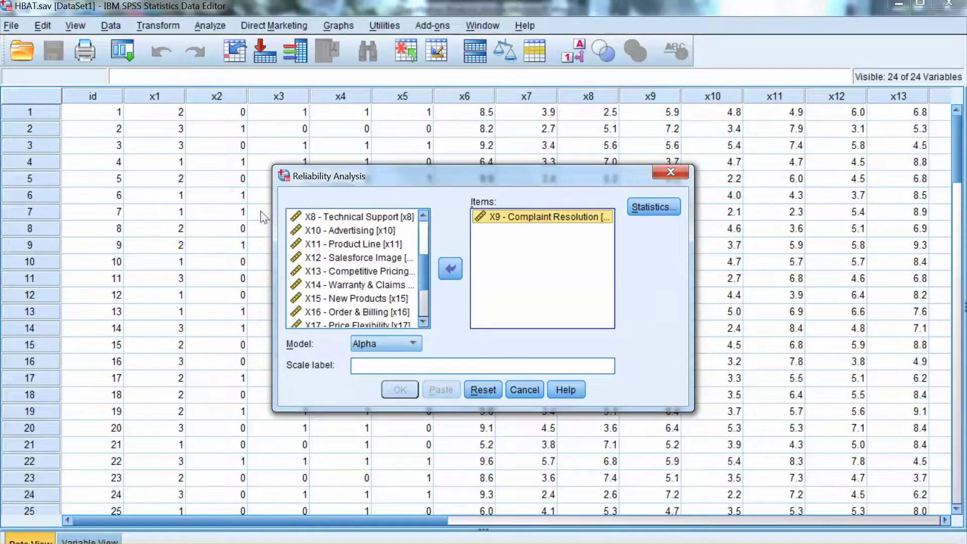
{"action": "left_click", "coordinate": [352, 312]}
{"action": "left_click", "coordinate": [451, 268]}
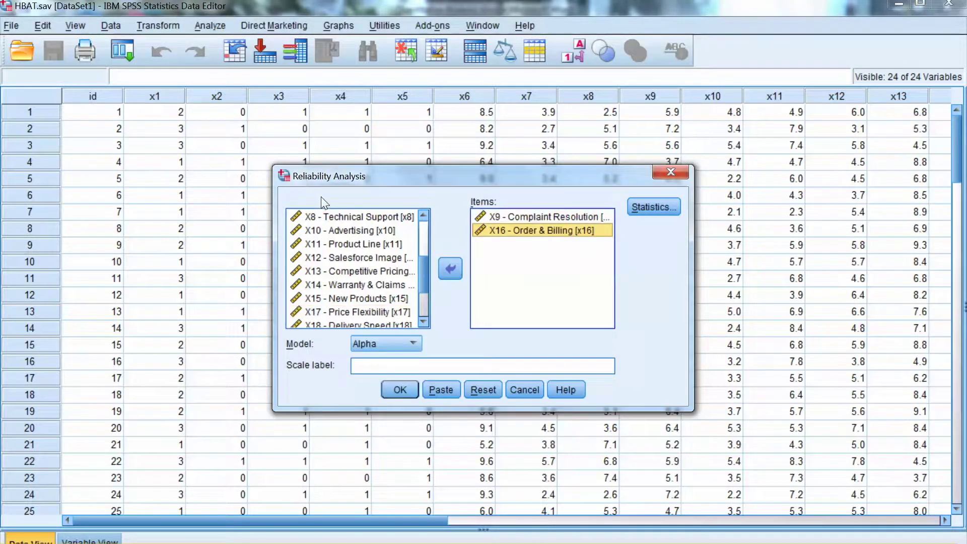
{"action": "scroll", "coordinate": [280, 216], "scroll_direction": "down", "scroll_amount": 1}
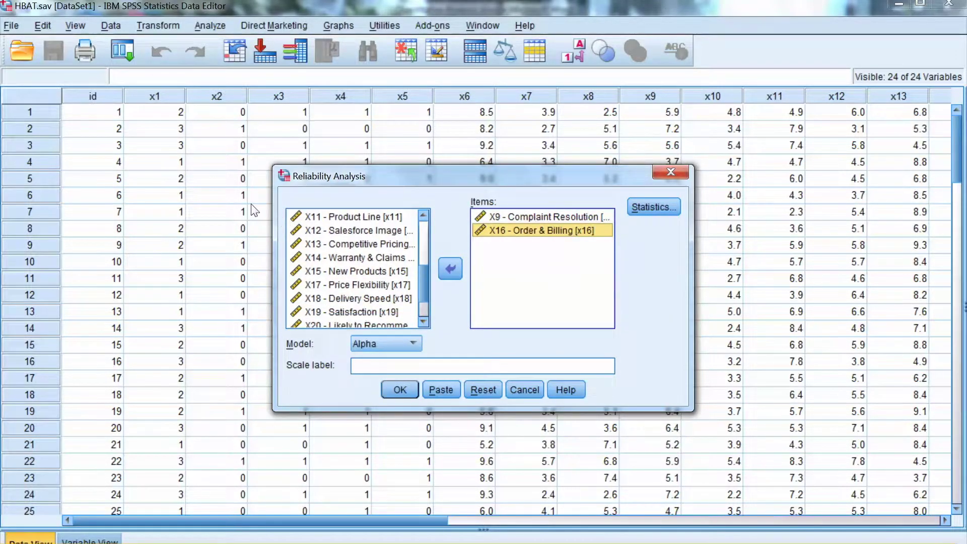
{"action": "left_click", "coordinate": [353, 298]}
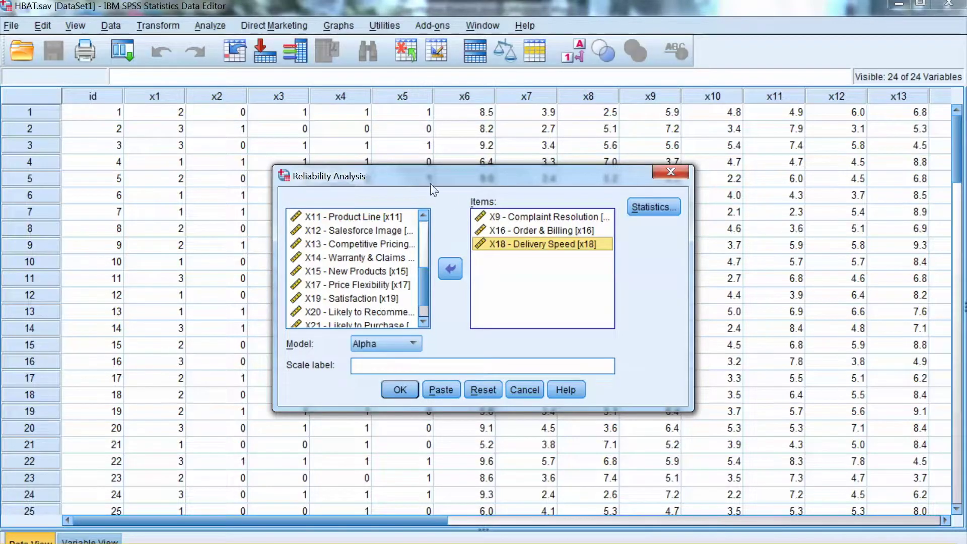
Adjust the selection among the chosen scale items and bring up the Statistics options.
{"action": "key", "text": "Up"}
{"action": "key", "text": "Up"}
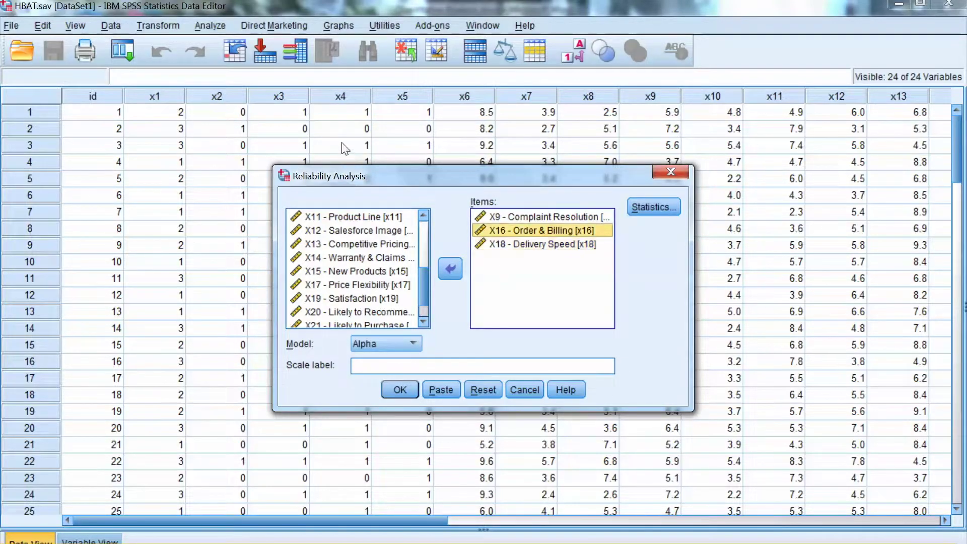
{"action": "key", "text": "Down"}
{"action": "key", "text": "Down"}
{"action": "key", "text": "Up"}
{"action": "key", "text": "Up"}
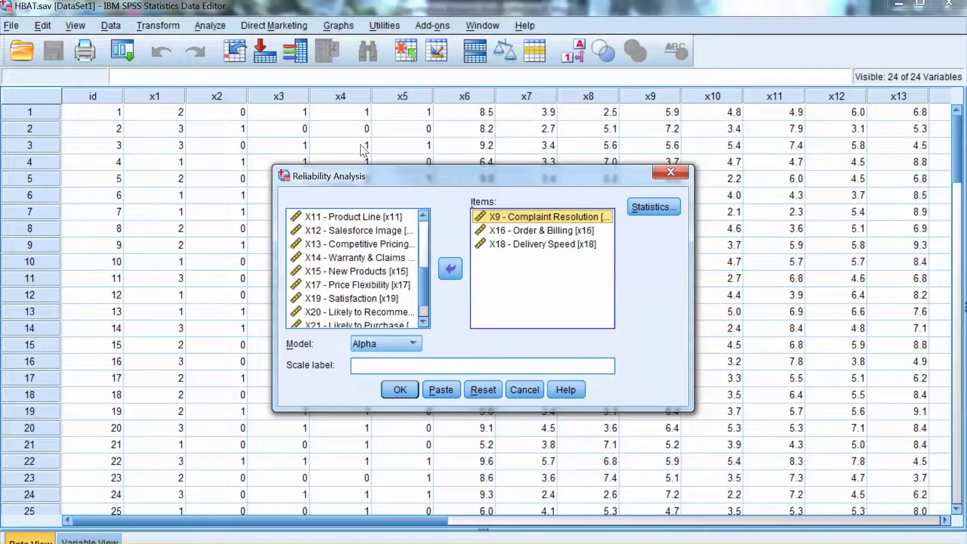
{"action": "key", "text": "ctrl+Down"}
{"action": "key", "text": "ctrl+Down"}
{"action": "key", "text": "ctrl+space"}
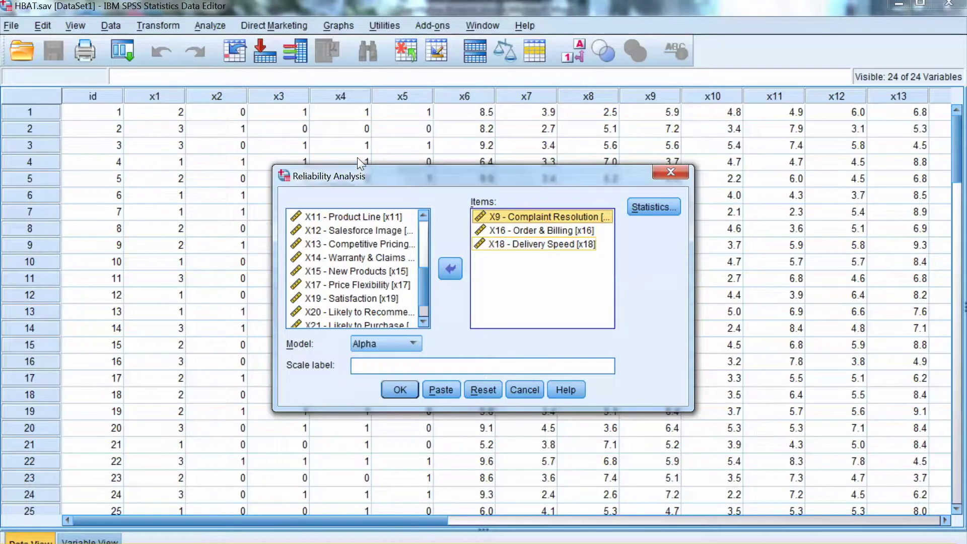
{"action": "key", "text": "Home"}
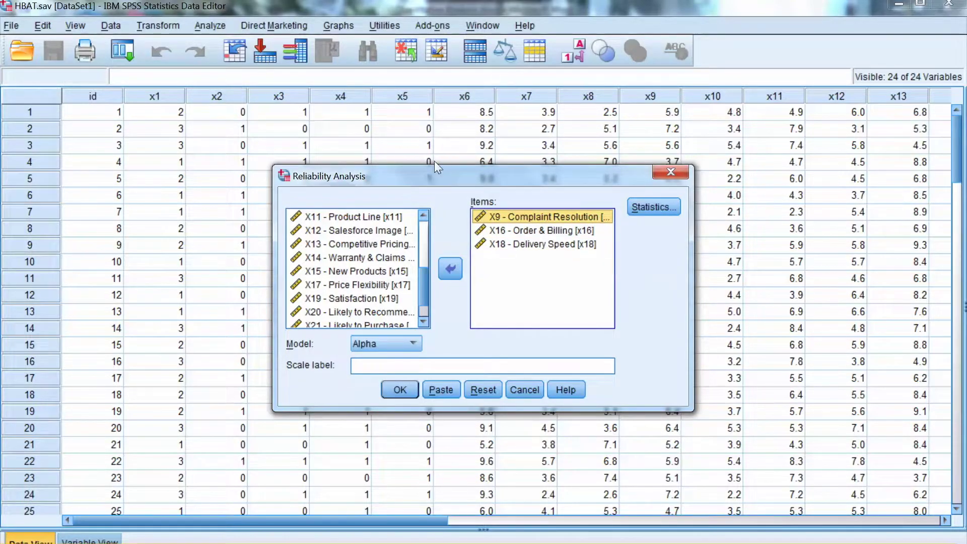
{"action": "key", "text": "alt+s"}
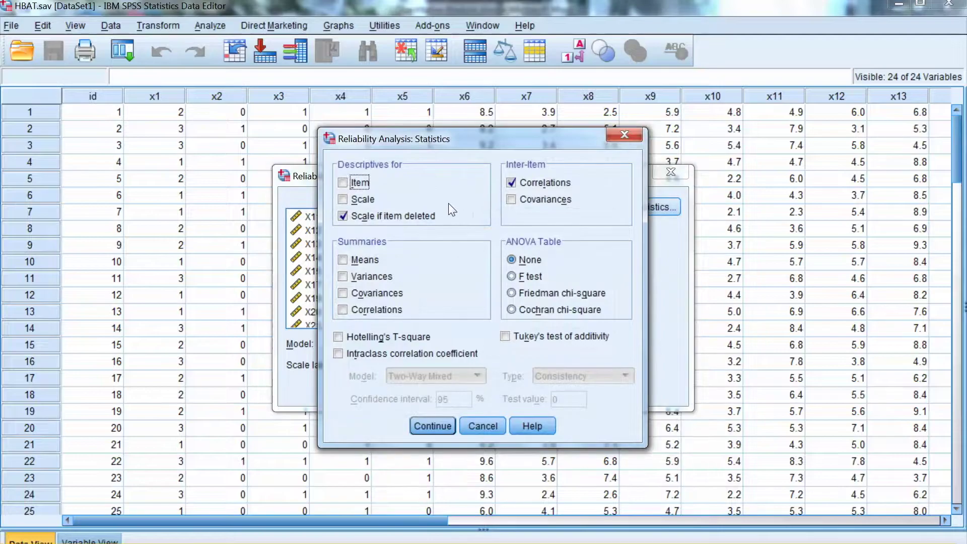
Turn on inter-item Correlations and Scale if item deleted statistics for the reliability analysis.
{"action": "key", "text": "alt+l"}
{"action": "key", "text": "alt+a"}
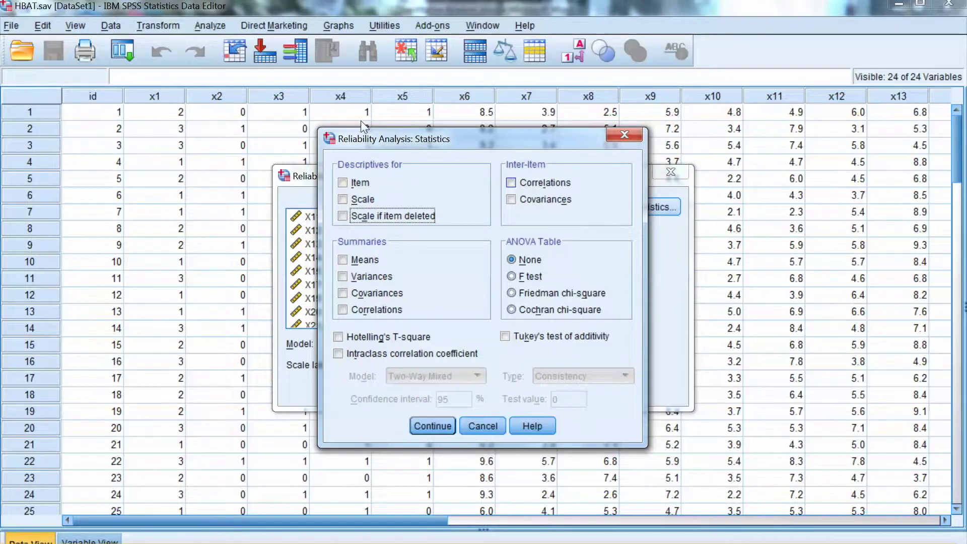
{"action": "key", "text": "alt+l"}
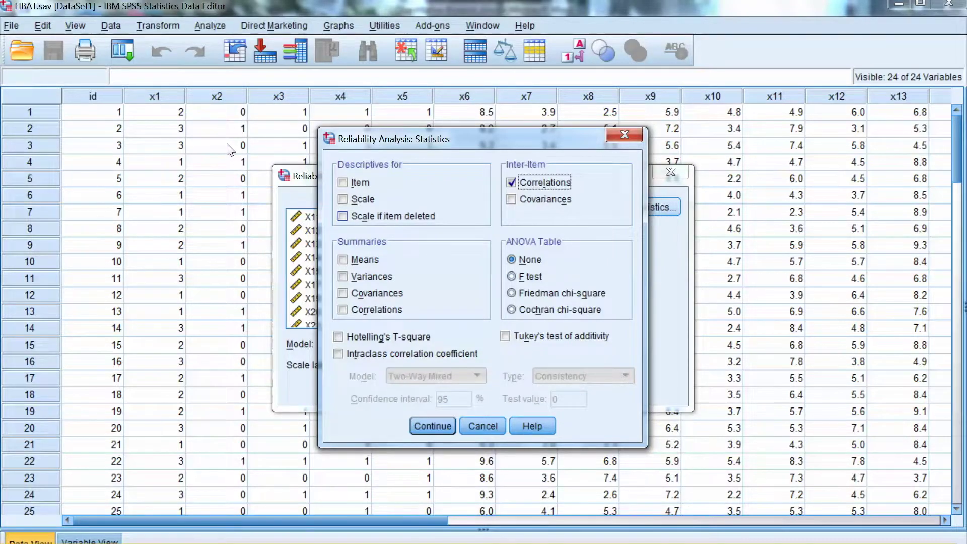
{"action": "left_click", "coordinate": [343, 215]}
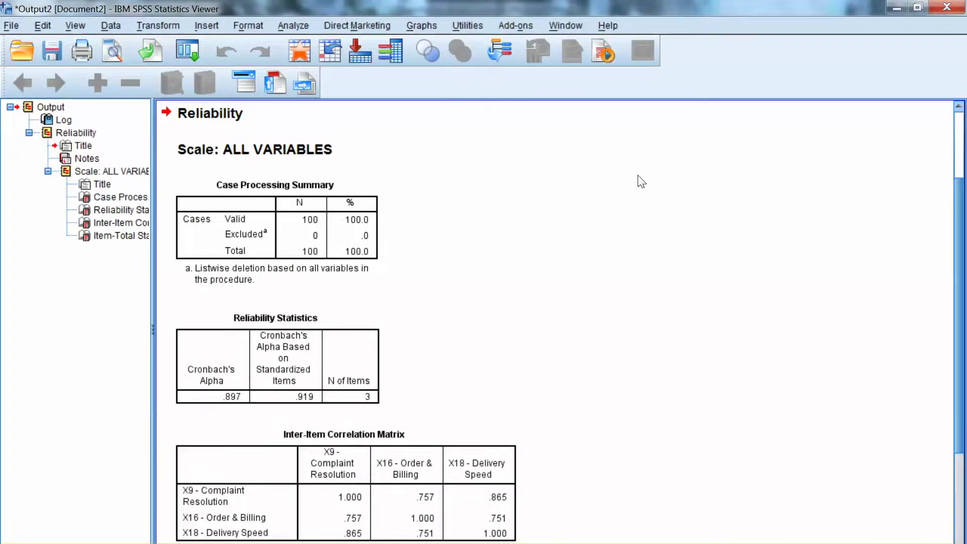
Scroll the output to the Item-Total Statistics table showing alpha-if-deleted .844, .869, .845.
{"action": "scroll", "coordinate": [641, 181], "scroll_direction": "down", "scroll_amount": 3}
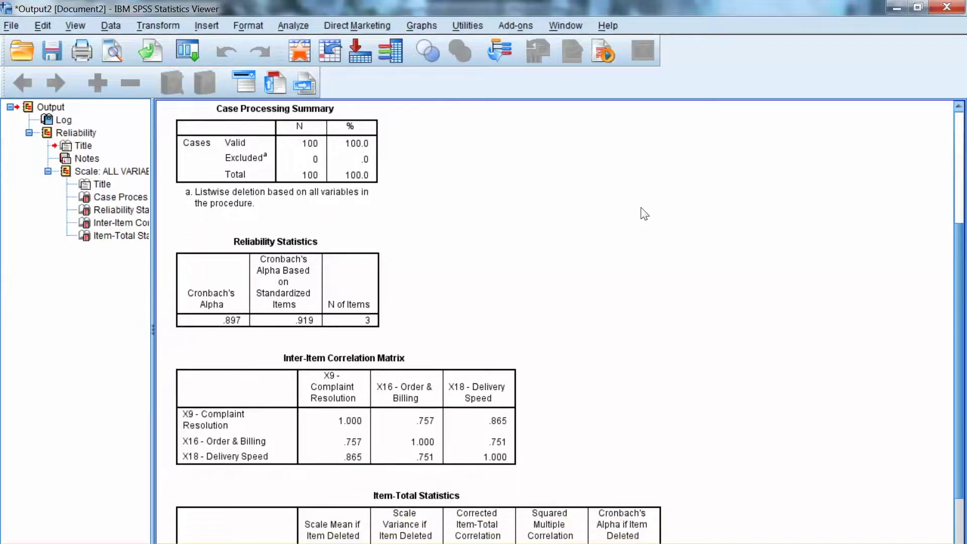
{"action": "scroll", "coordinate": [645, 214], "scroll_direction": "down", "scroll_amount": 3}
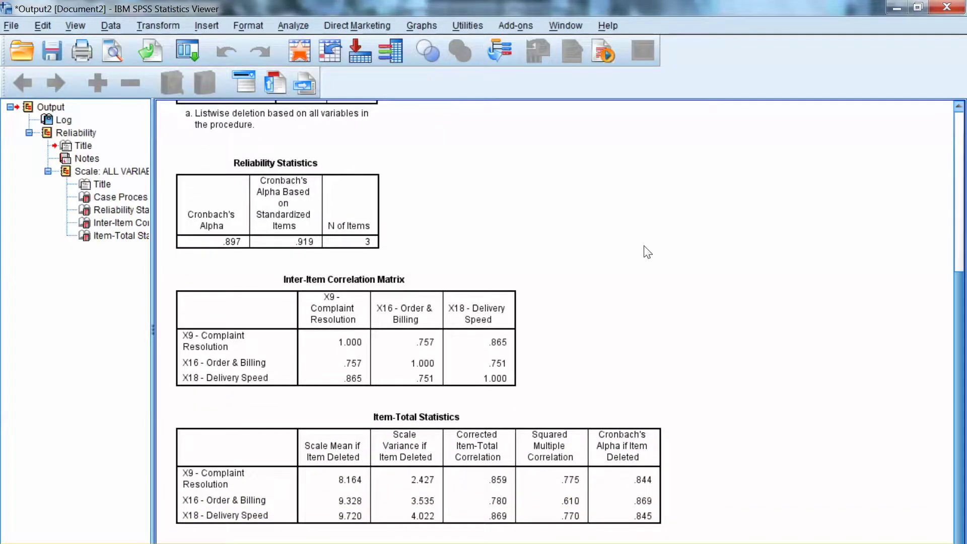
{"action": "scroll", "coordinate": [645, 201], "scroll_direction": "up", "scroll_amount": 5}
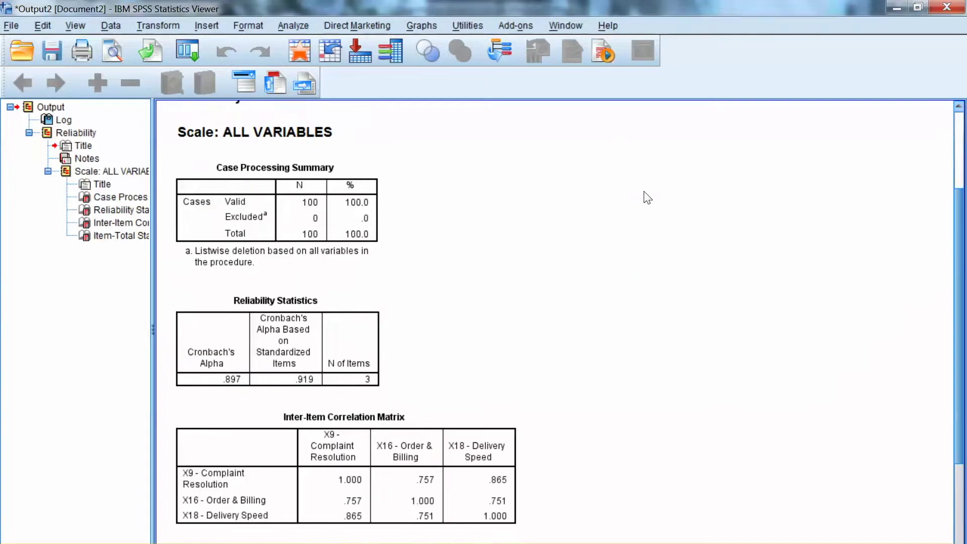
{"action": "scroll", "coordinate": [647, 198], "scroll_direction": "down", "scroll_amount": 5}
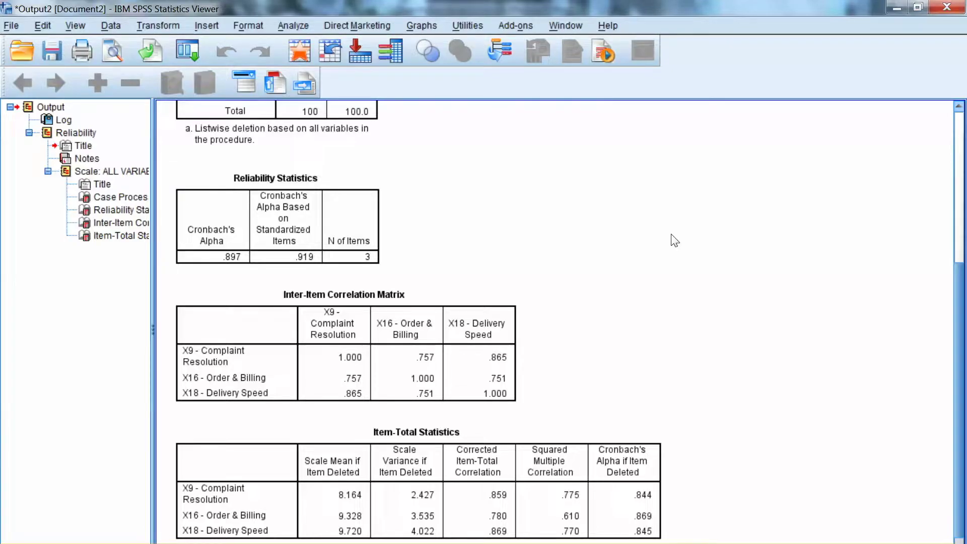
{"action": "scroll", "coordinate": [641, 222], "scroll_direction": "down", "scroll_amount": 1}
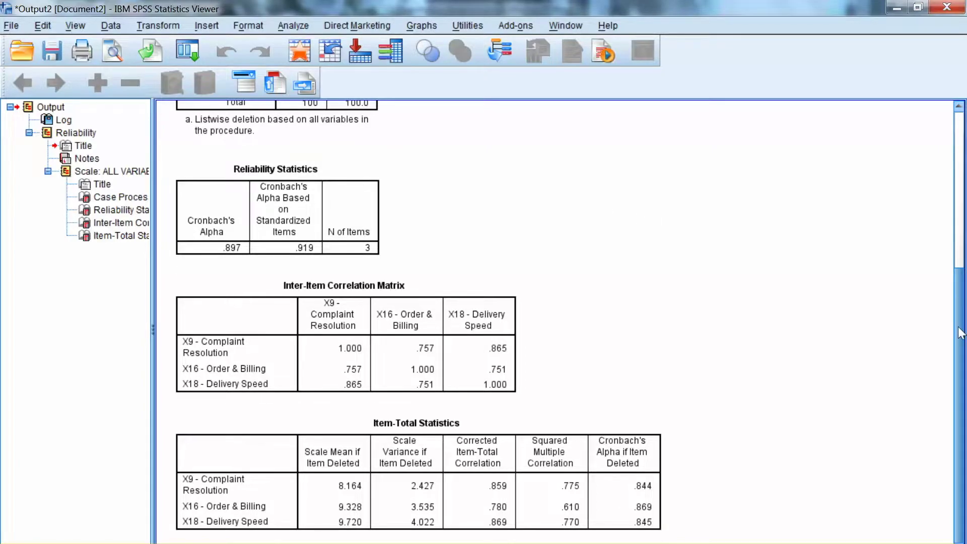
{"action": "scroll", "coordinate": [639, 222], "scroll_direction": "down", "scroll_amount": 1}
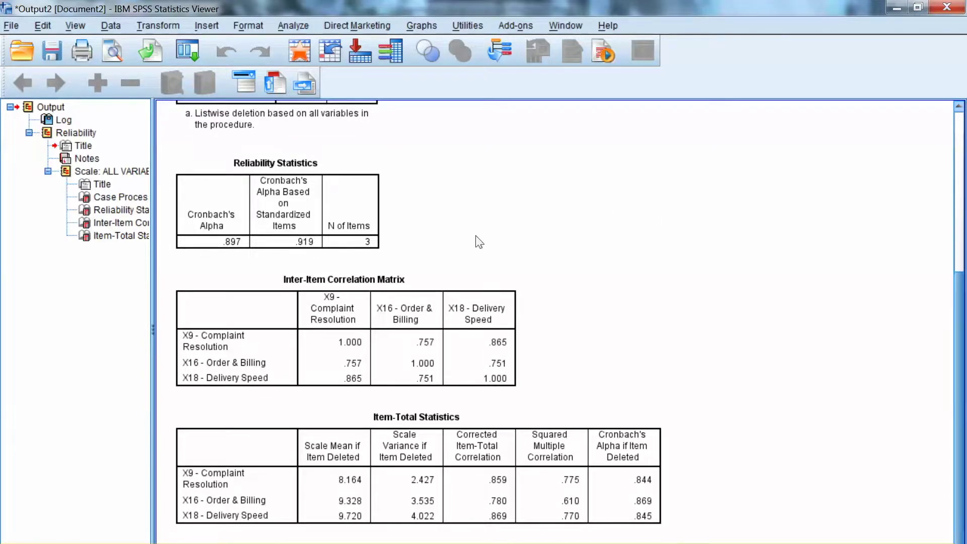